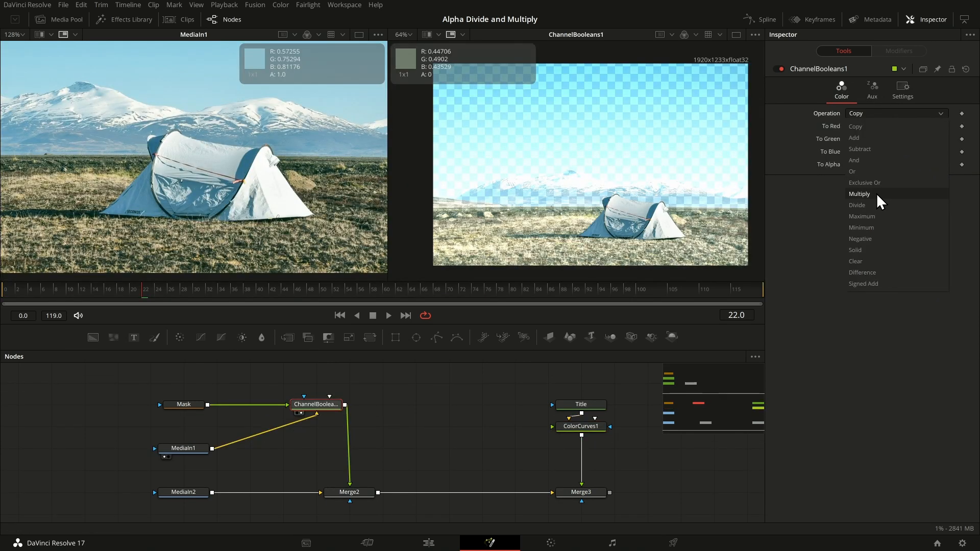
pyautogui.click(877, 193)
pyautogui.click(866, 125)
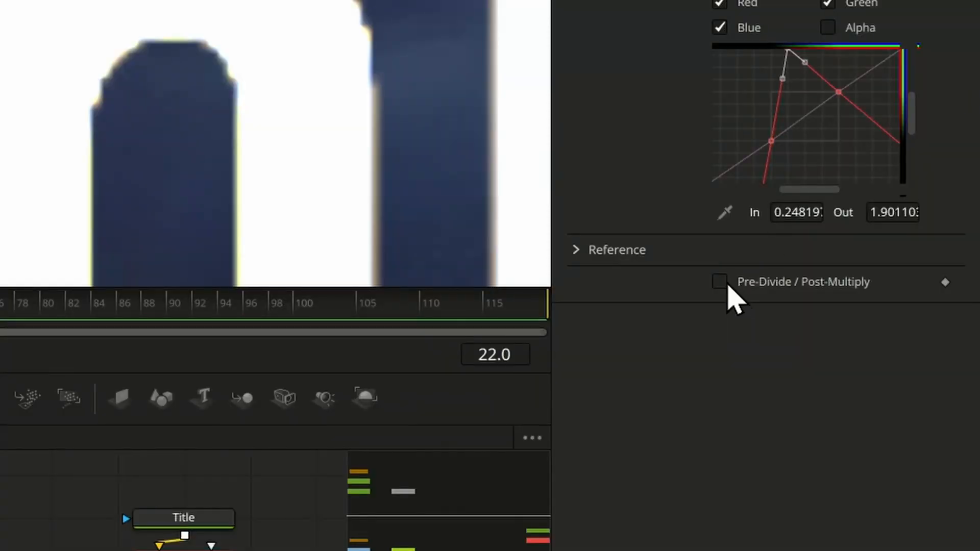
pyautogui.click(725, 284)
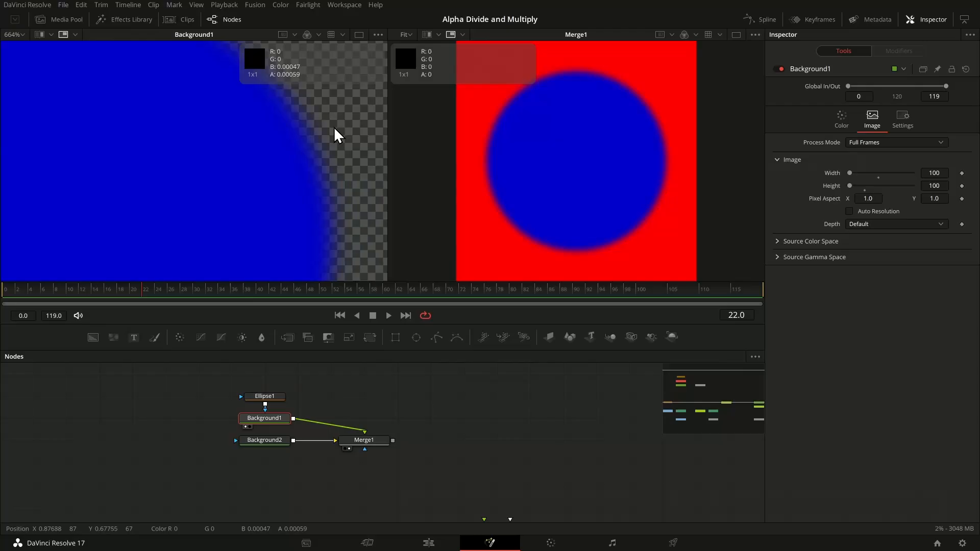
pyautogui.scroll(-5, 335, 136)
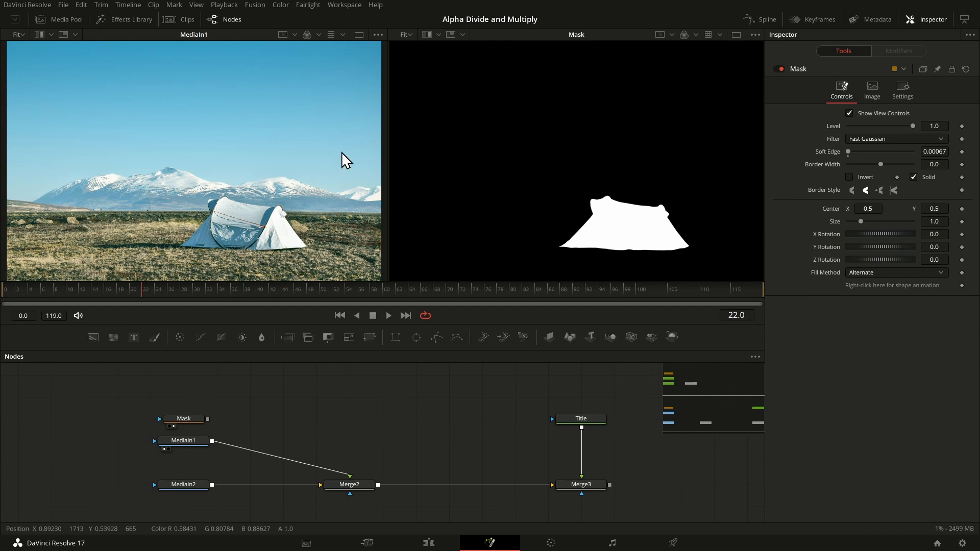
# Step: Connect the Mask node to MediaIn1 to cut out the tent, and show Merge2 in the second viewer
pyautogui.click(183, 418)
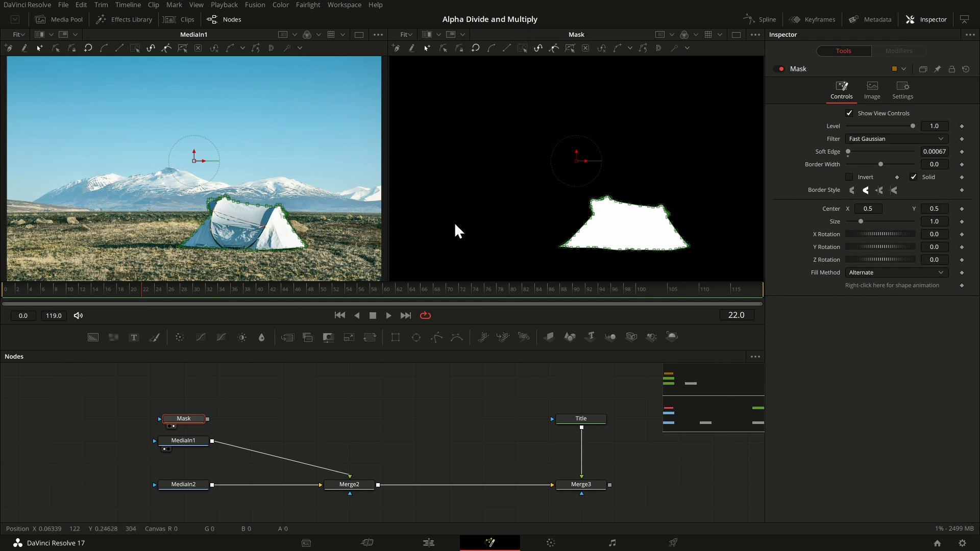
pyautogui.moveTo(207, 420); pyautogui.dragTo(203, 446)
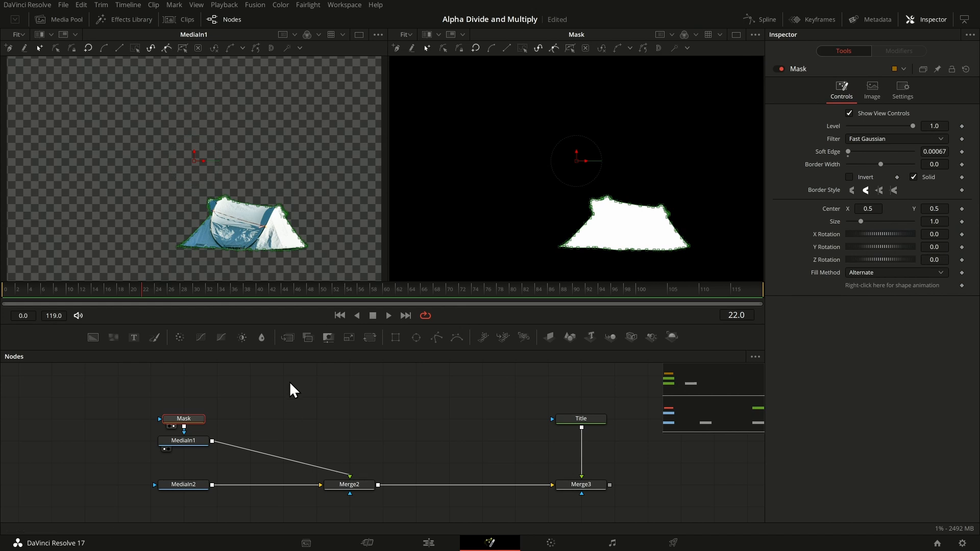
pyautogui.click(347, 484)
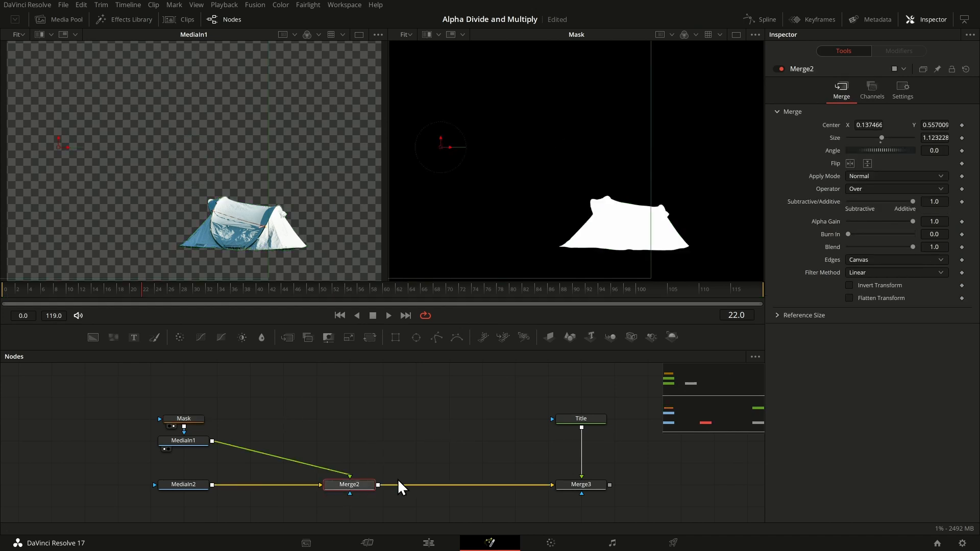
pyautogui.press('2')
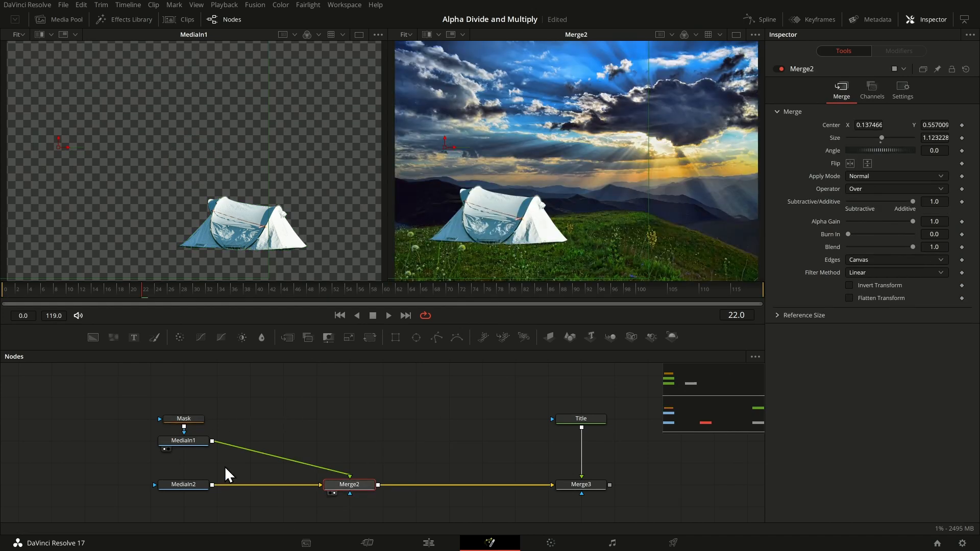
pyautogui.moveTo(588, 183)
pyautogui.mouseDown()
pyautogui.moveTo(628, 169)
pyautogui.moveTo(568, 194)
pyautogui.moveTo(578, 176)
pyautogui.mouseUp()
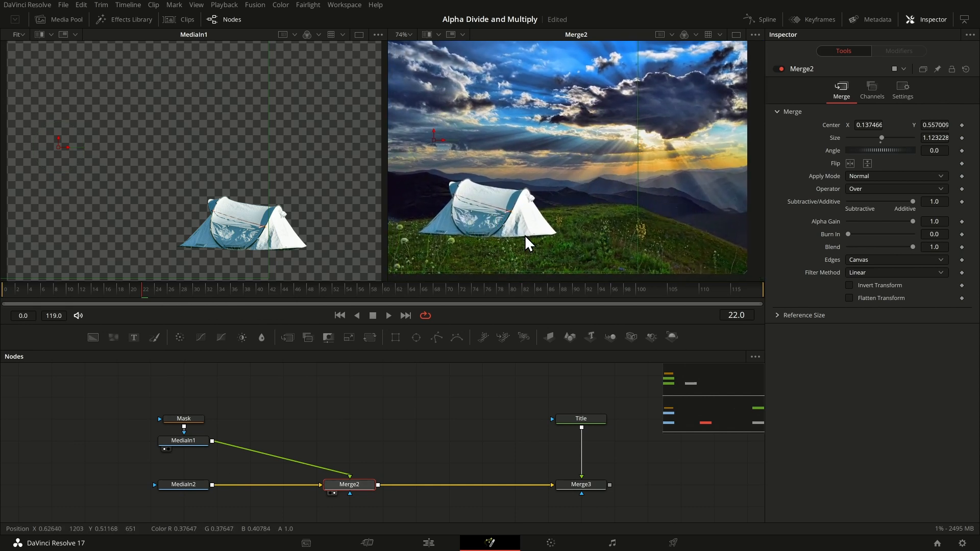
# Step: Insert a Color Corrector node between MediaIn1 and Merge2, placing it midway between them
pyautogui.click(190, 441)
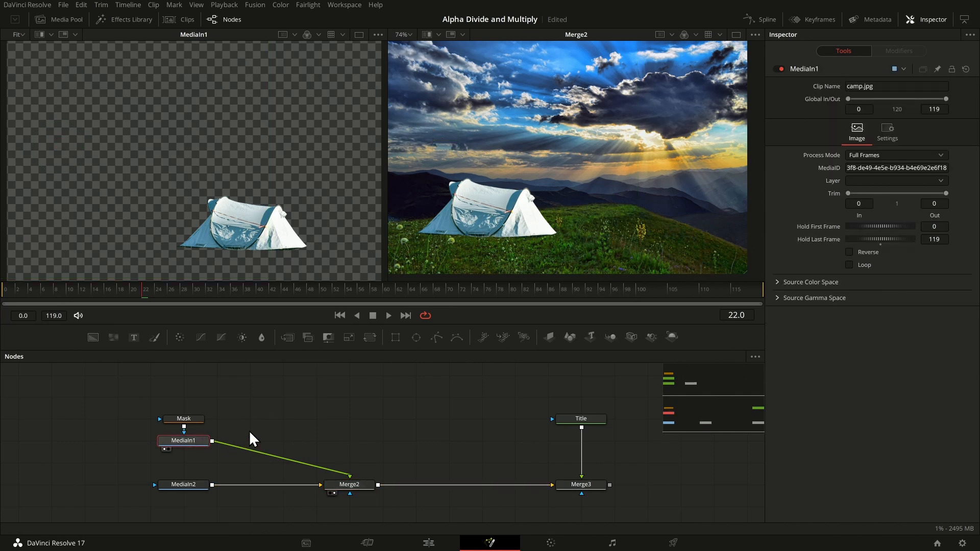
pyautogui.click(179, 337)
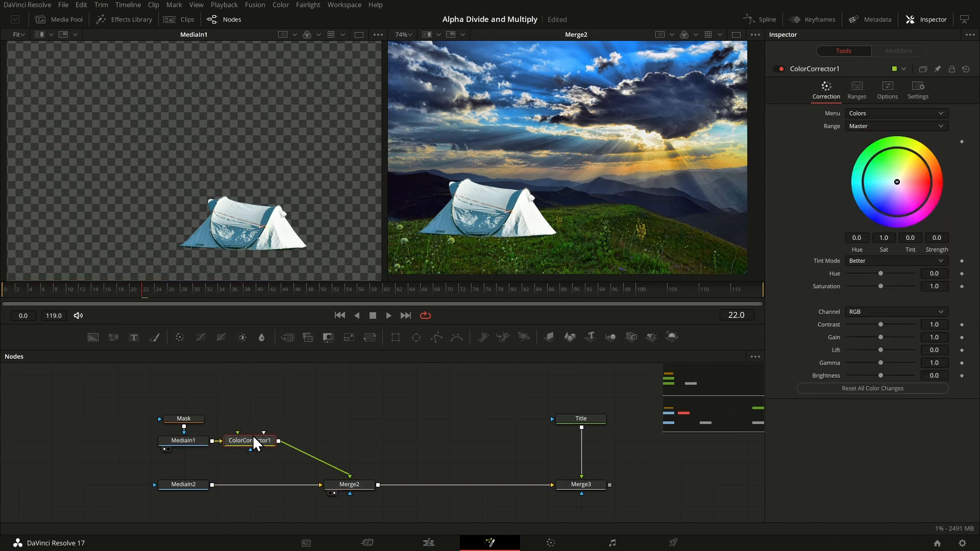
pyautogui.moveTo(253, 440); pyautogui.dragTo(285, 442)
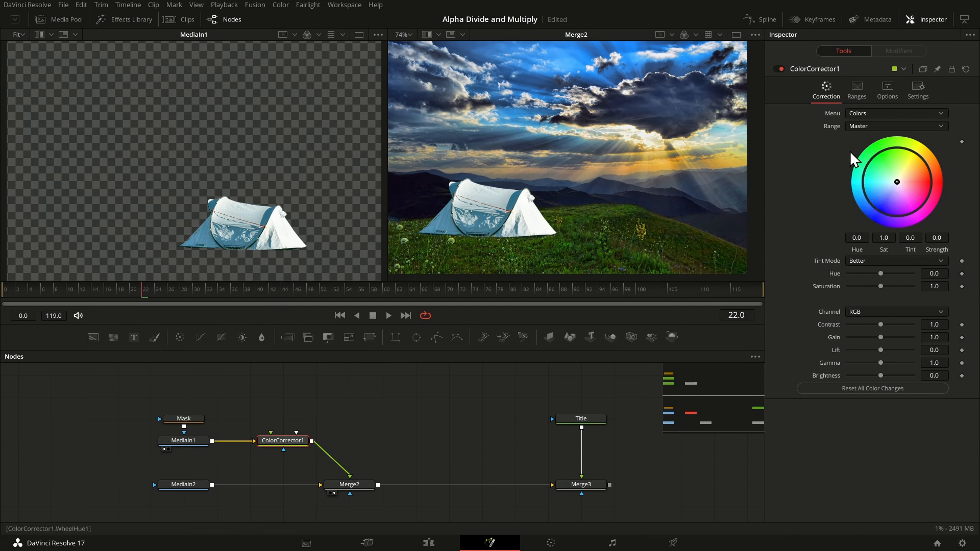
# Step: Try a hue of -0.23 on the colour corrector and restore the default hue
pyautogui.moveTo(881, 274)
pyautogui.mouseDown()
pyautogui.moveTo(871, 271)
pyautogui.moveTo(899, 271)
pyautogui.moveTo(873, 271)
pyautogui.mouseUp()
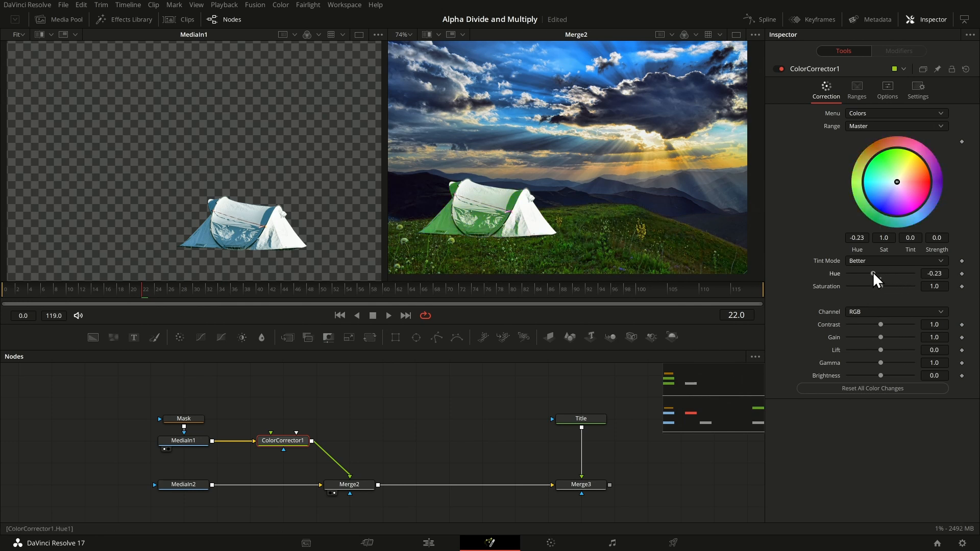
pyautogui.doubleClick(827, 274)
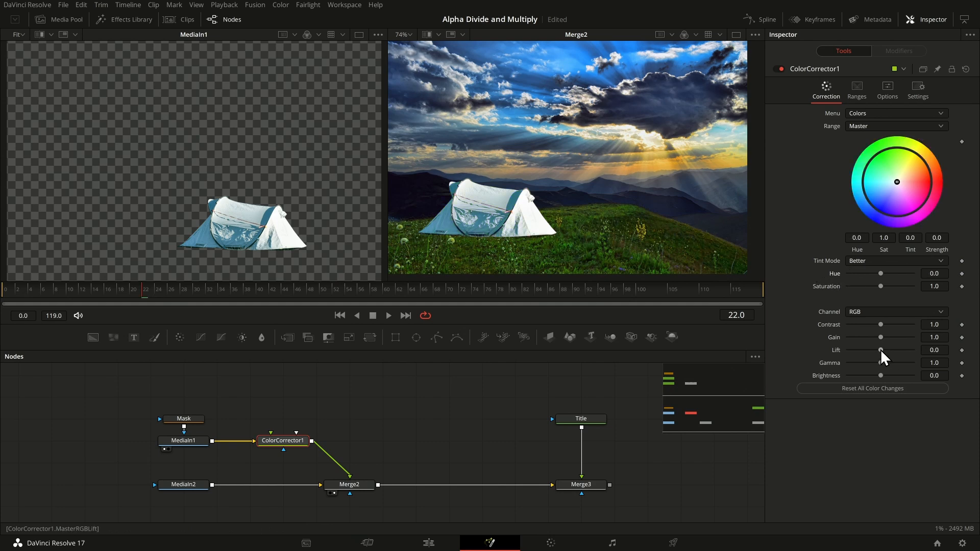
# Step: Show the colour corrector in the first viewer, raise its lift to 0.83, and enable that viewer's colour-value SubView
pyautogui.moveTo(881, 349)
pyautogui.mouseDown()
pyautogui.moveTo(869, 350)
pyautogui.moveTo(907, 351)
pyautogui.moveTo(855, 357)
pyautogui.moveTo(907, 355)
pyautogui.moveTo(881, 355)
pyautogui.mouseUp()
pyautogui.press('1')
pyautogui.moveTo(880, 350); pyautogui.dragTo(907, 350)
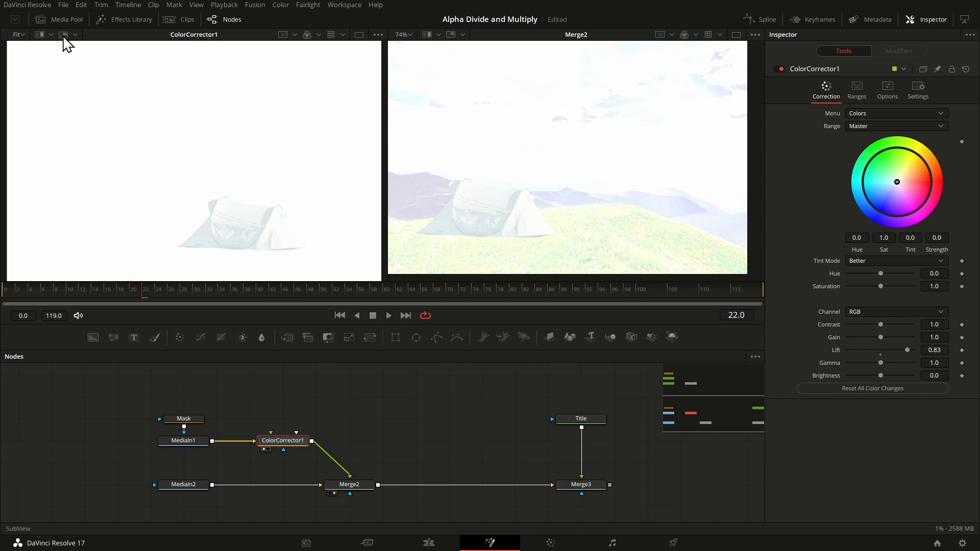
pyautogui.click(63, 35)
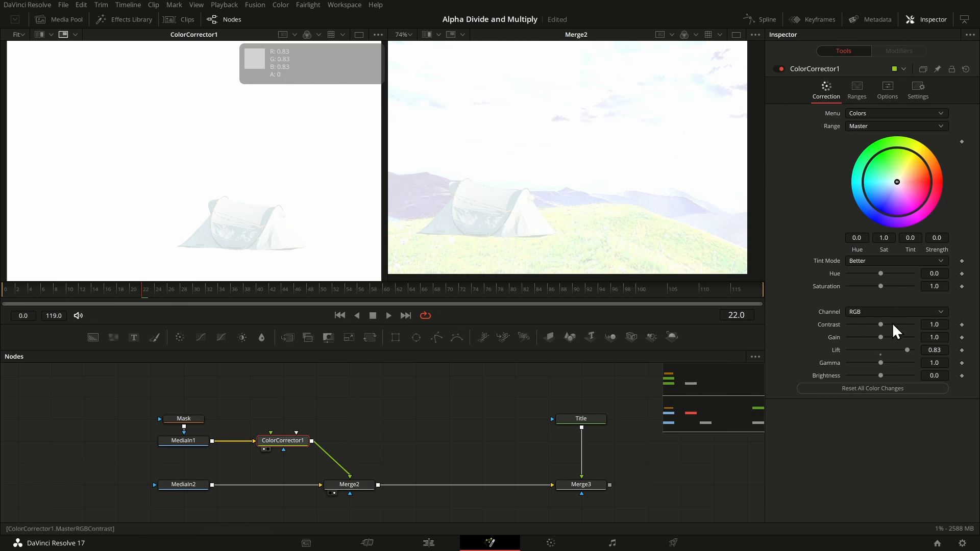
# Step: Try a negative lift of -0.42 on the colour corrector and restore the default lift
pyautogui.doubleClick(881, 351)
pyautogui.moveTo(882, 350); pyautogui.dragTo(869, 350)
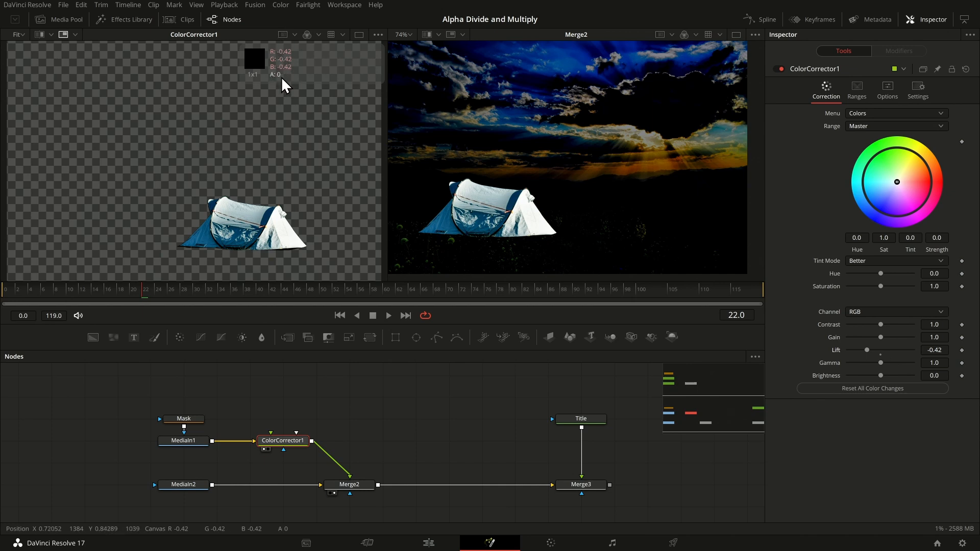
pyautogui.click(882, 353)
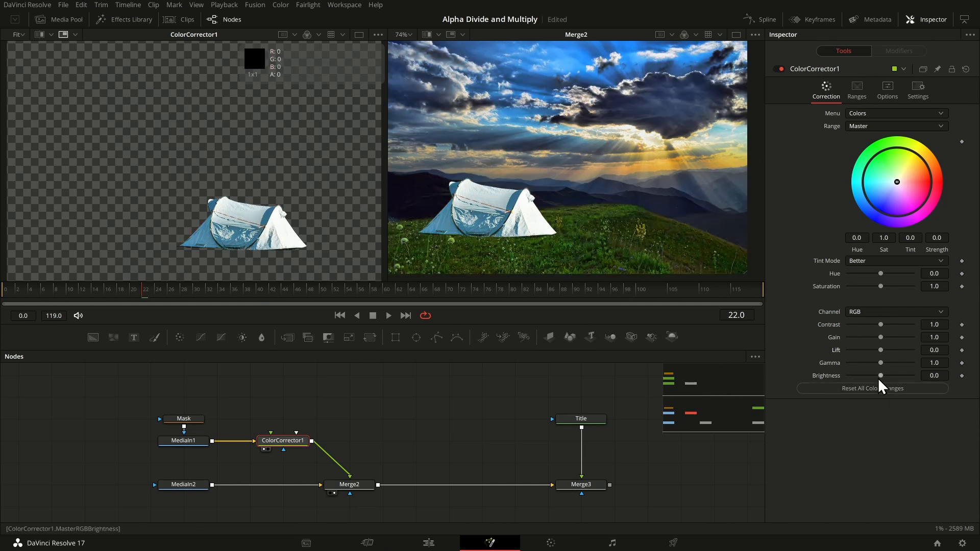
# Step: Lower the colour corrector's gamma to 0.45 and examine the tent's upper edge up close in both viewers
pyautogui.moveTo(882, 363)
pyautogui.mouseDown()
pyautogui.moveTo(866, 362)
pyautogui.moveTo(893, 366)
pyautogui.moveTo(864, 366)
pyautogui.mouseUp()
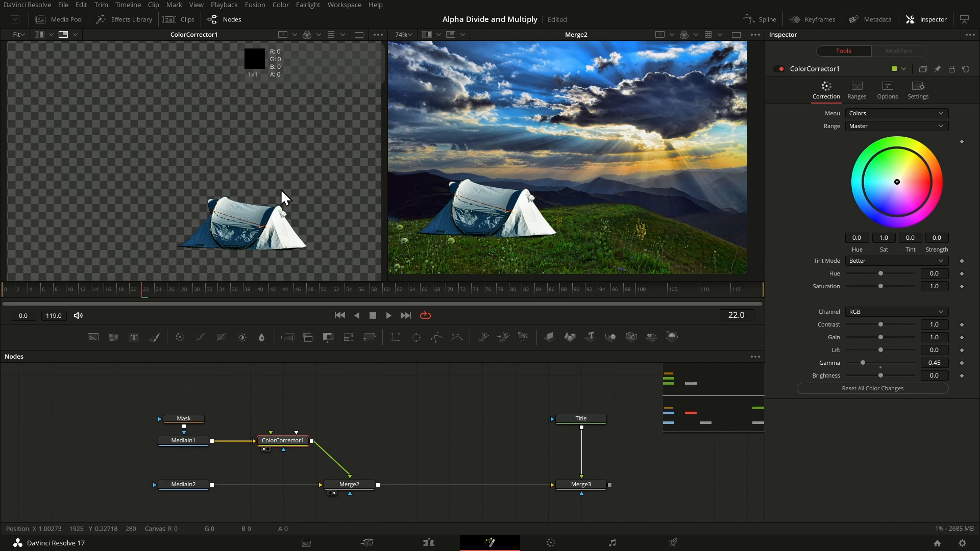
pyautogui.scroll(7, 489, 200)
pyautogui.scroll(-5, 491, 201)
pyautogui.scroll(10, 493, 200)
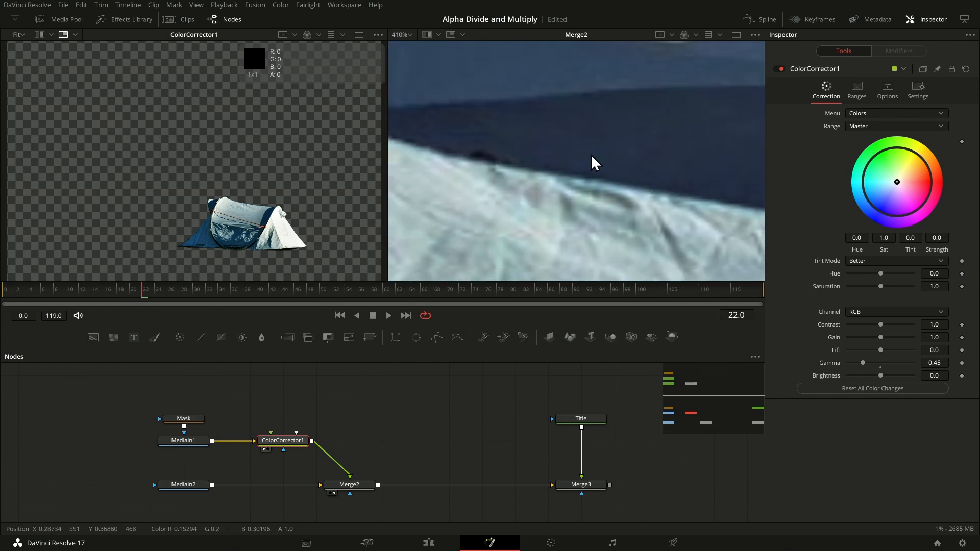
pyautogui.scroll(12, 143, 205)
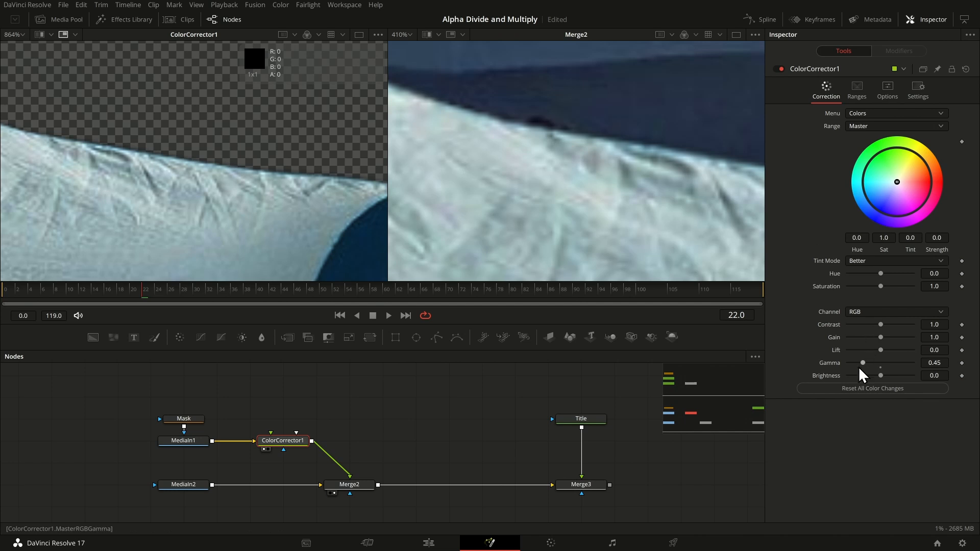
# Step: Try a gamma of 0.23 on the colour corrector, reset it, and lower the gamma to 0.11
pyautogui.moveTo(865, 363)
pyautogui.mouseDown()
pyautogui.moveTo(876, 365)
pyautogui.moveTo(855, 364)
pyautogui.mouseUp()
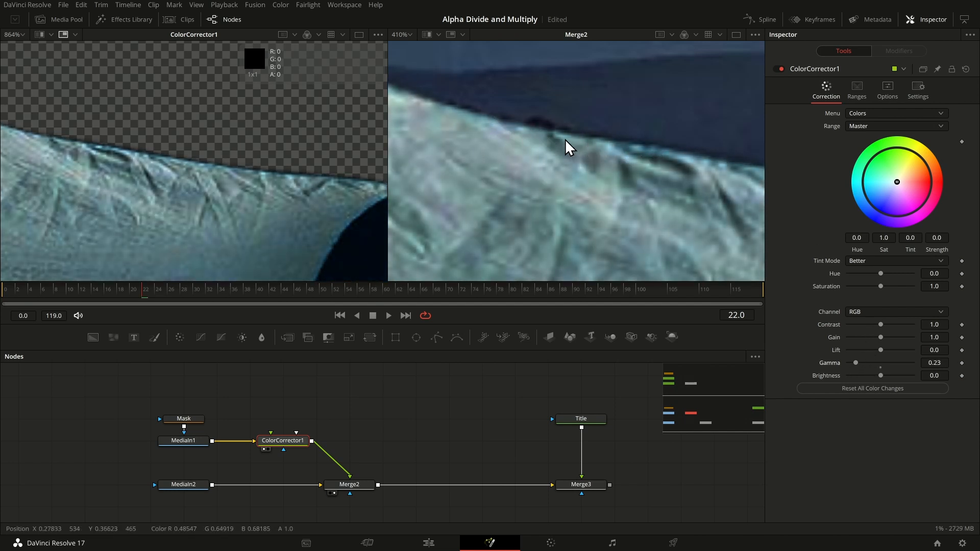
pyautogui.doubleClick(880, 366)
pyautogui.moveTo(881, 363); pyautogui.dragTo(853, 364)
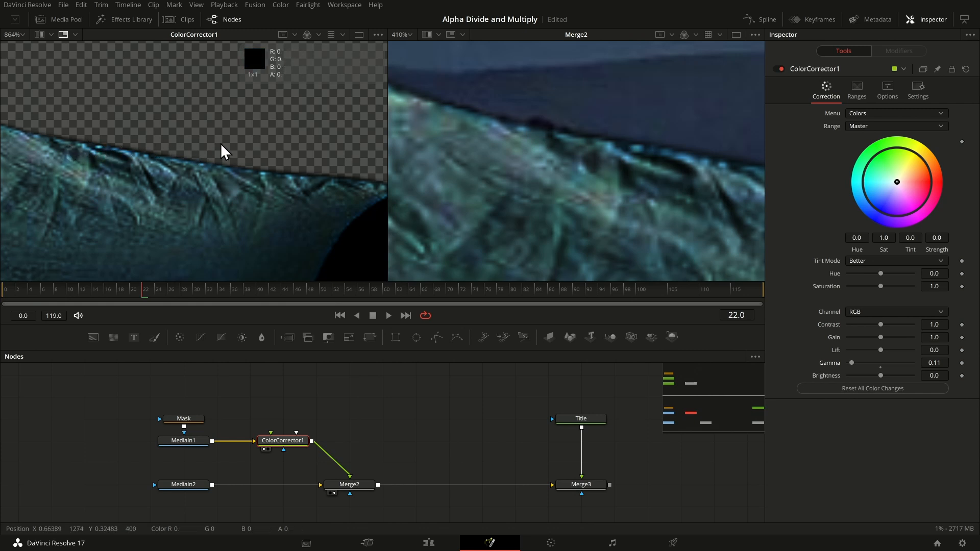
# Step: Enable Pre-Divide / Post-Multiply on the colour corrector and reset its gamma to 1.0
pyautogui.click(889, 88)
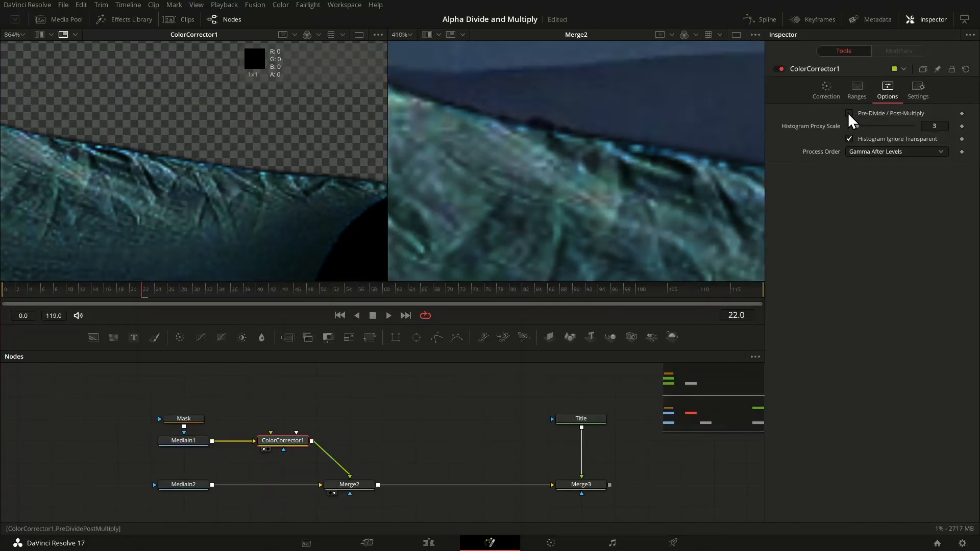
pyautogui.click(849, 113)
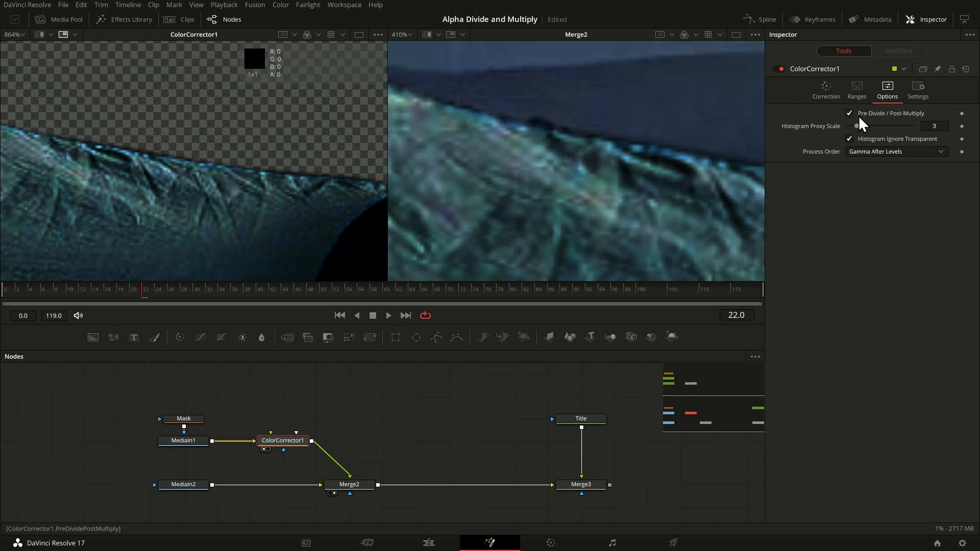
pyautogui.click(830, 94)
pyautogui.doubleClick(879, 362)
# Step: Try raising the colour corrector's lift with the whole tent in view in the Merge2 viewer
pyautogui.scroll(-5, 679, 138)
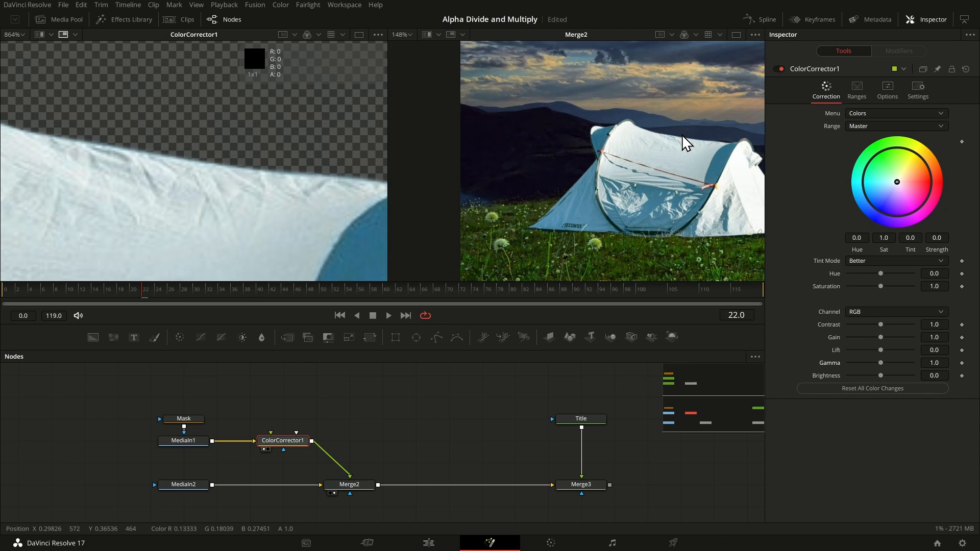
pyautogui.scroll(-1, 651, 134)
pyautogui.moveTo(879, 348); pyautogui.dragTo(925, 357)
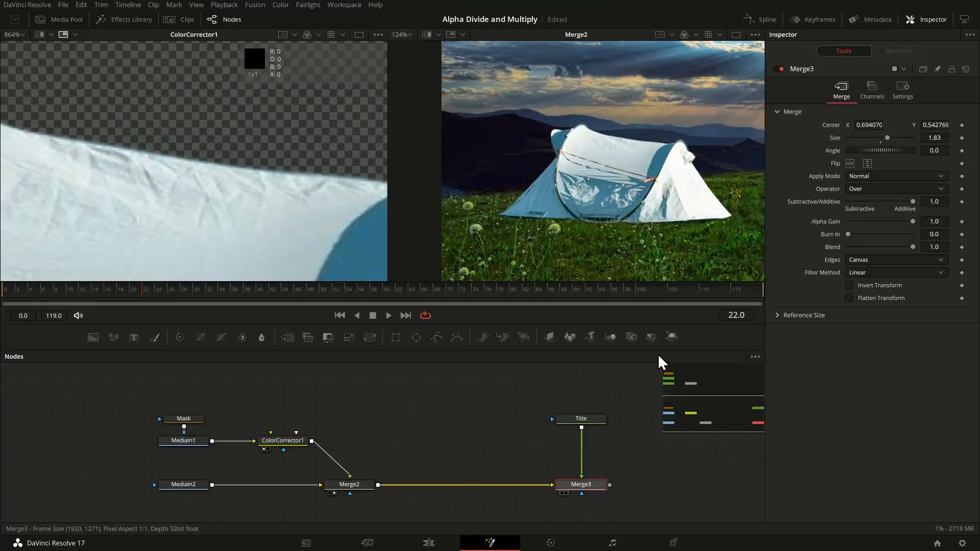
# Step: Show Merge3 in the second viewer, move the Title node up, and insert a Color Curves node between Title and Merge3
pyautogui.scroll(-4, 556, 218)
pyautogui.scroll(3, 615, 186)
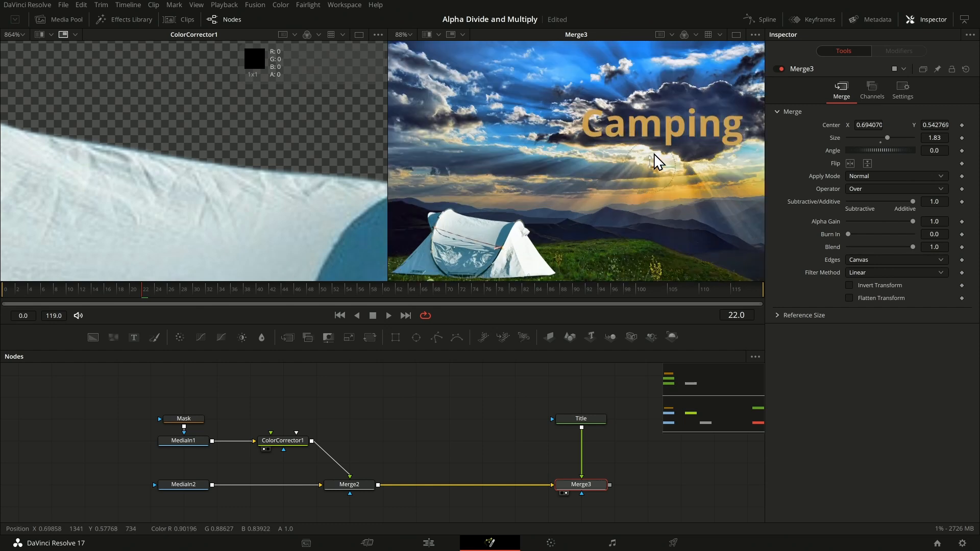
pyautogui.click(585, 419)
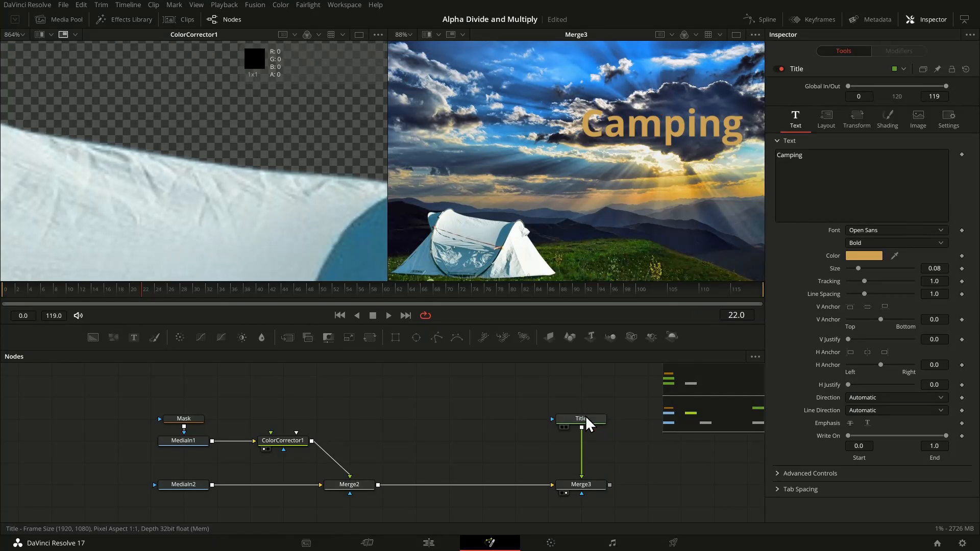
pyautogui.click(586, 397)
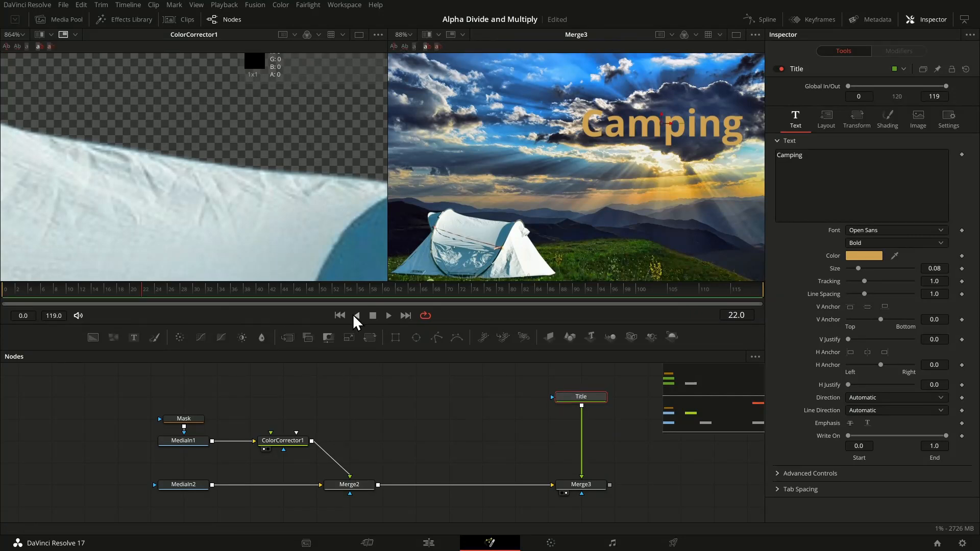
pyautogui.click(200, 337)
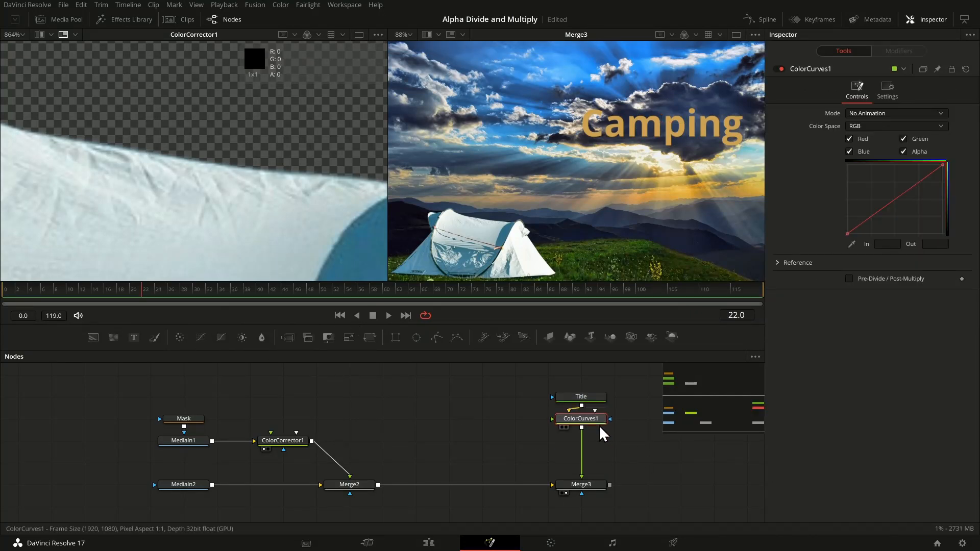
# Step: Exclude the alpha channel from the Color Curves node and pull the curve's middle down to about In 0.529, Out 0.098
pyautogui.moveTo(895, 198); pyautogui.dragTo(898, 217)
pyautogui.click(903, 151)
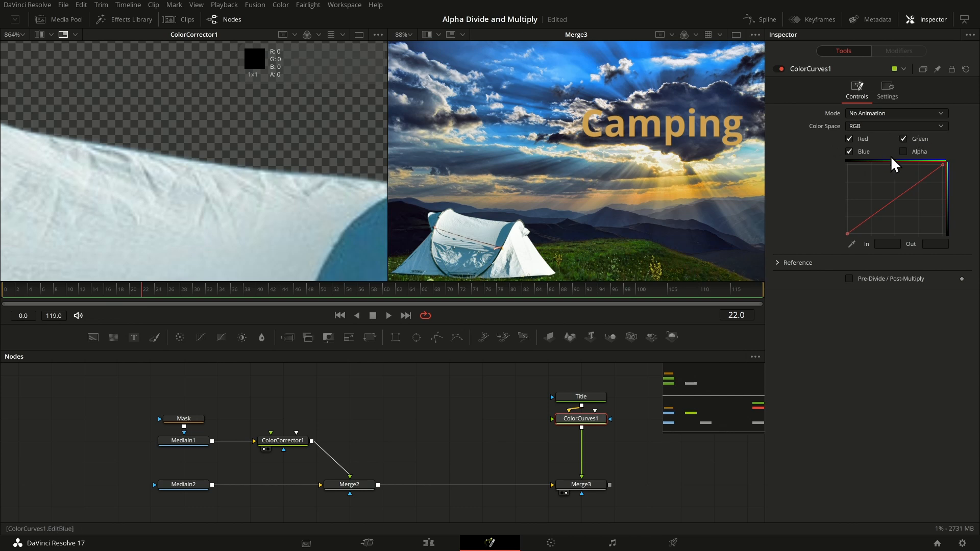
pyautogui.moveTo(896, 198); pyautogui.dragTo(898, 228)
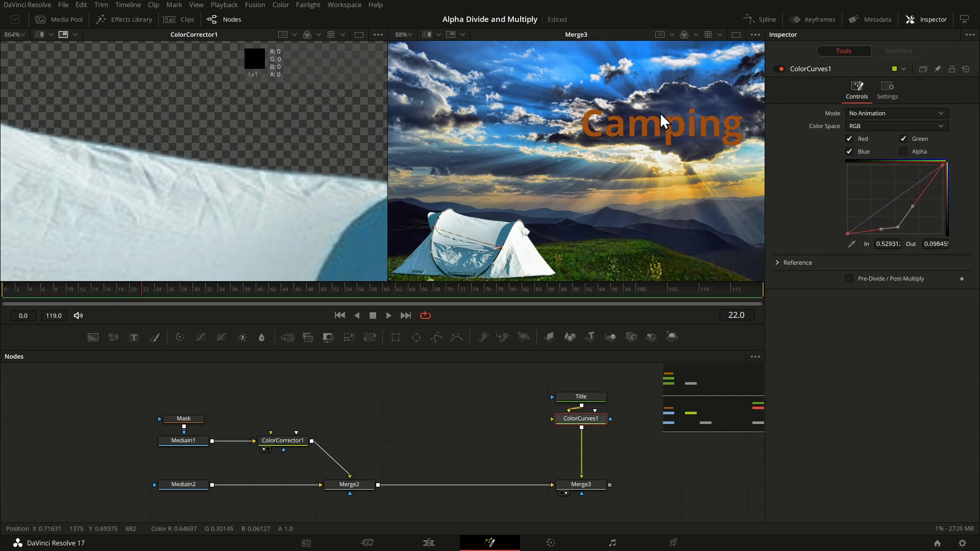
# Step: Pull the curve's middle point below zero, to about In 0.55, Out -0.131, with the title's letter edges in close-up
pyautogui.scroll(10, 660, 120)
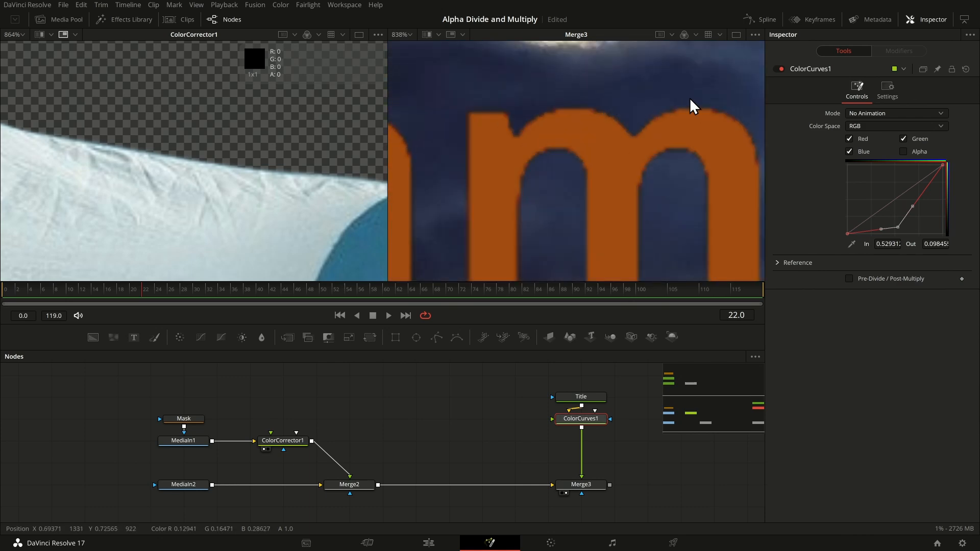
pyautogui.scroll(1, 643, 113)
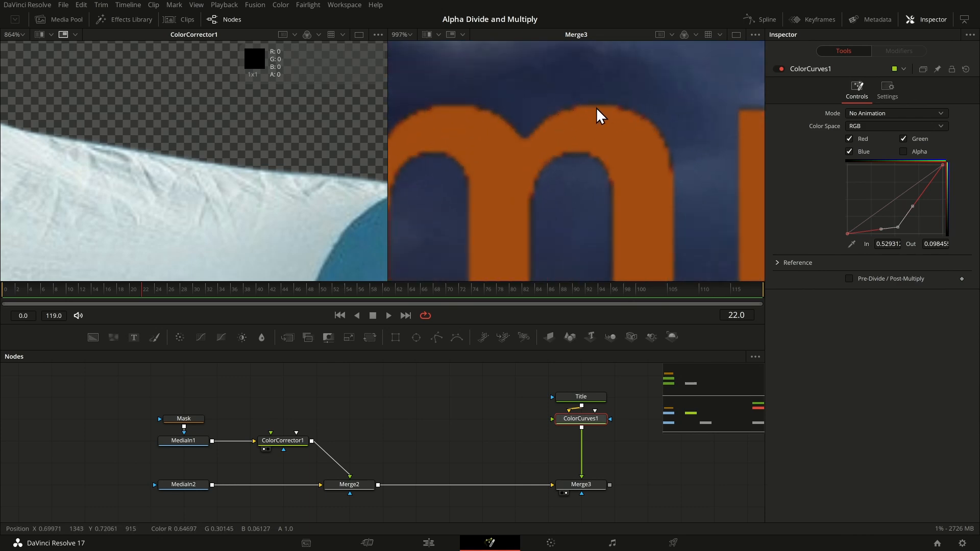
pyautogui.moveTo(899, 225)
pyautogui.mouseDown()
pyautogui.moveTo(888, 194)
pyautogui.moveTo(900, 243)
pyautogui.mouseUp()
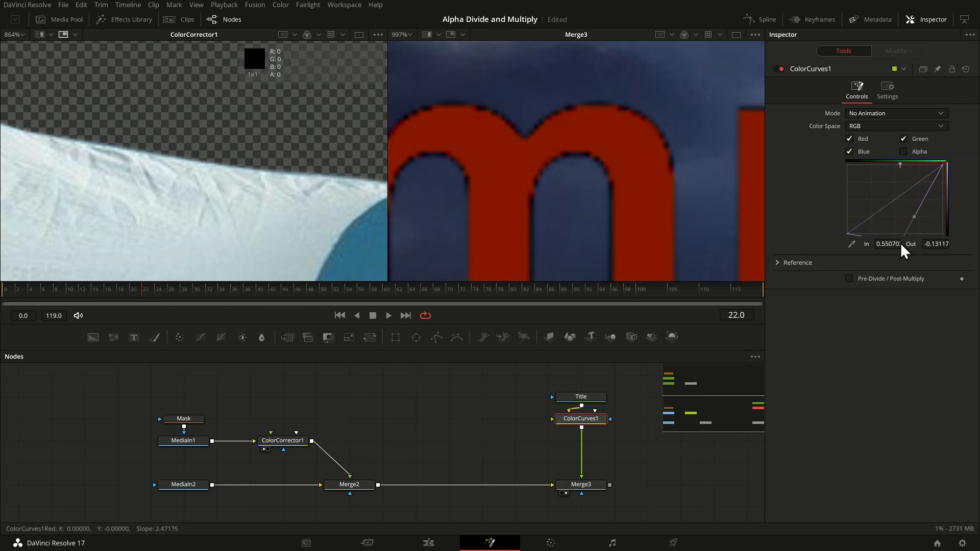
# Step: Pull the title's curve point up to about In 0.248, Out 1.901, and enable Pre-Divide / Post-Multiply on the Color Curves node
pyautogui.scroll(3, 895, 219)
pyautogui.moveTo(892, 210); pyautogui.dragTo(881, 160)
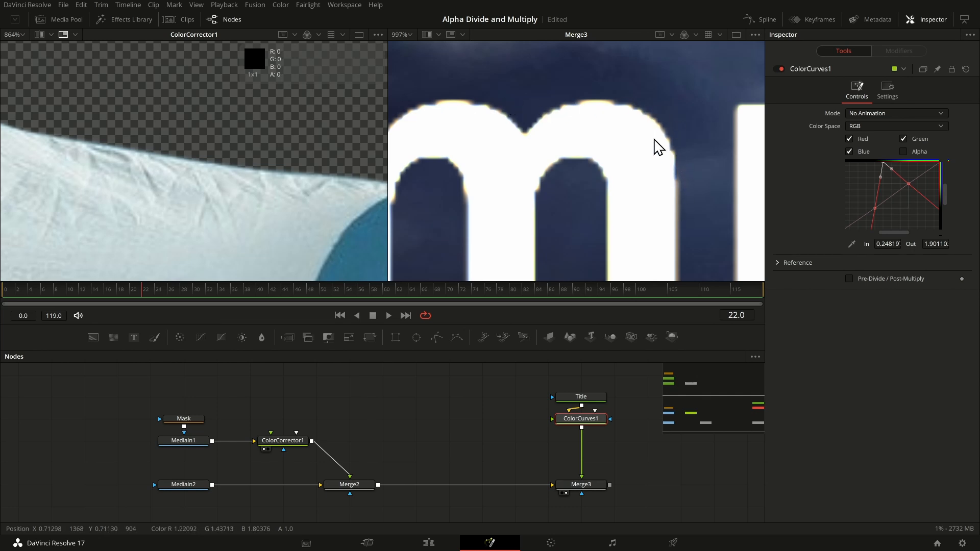
pyautogui.click(851, 279)
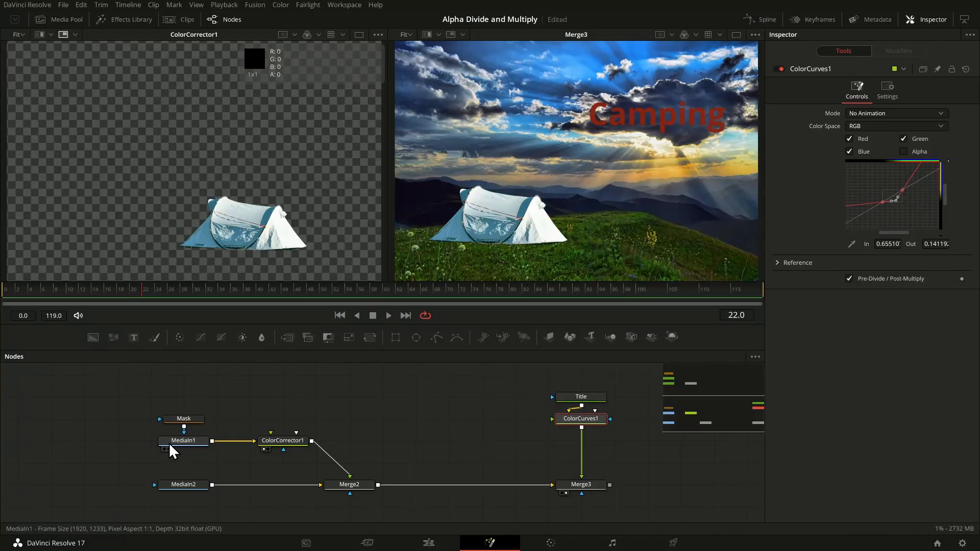
# Step: Disconnect the Mask node from MediaIn1, showing MediaIn1 in the first viewer and the Mask in the second
pyautogui.click(176, 442)
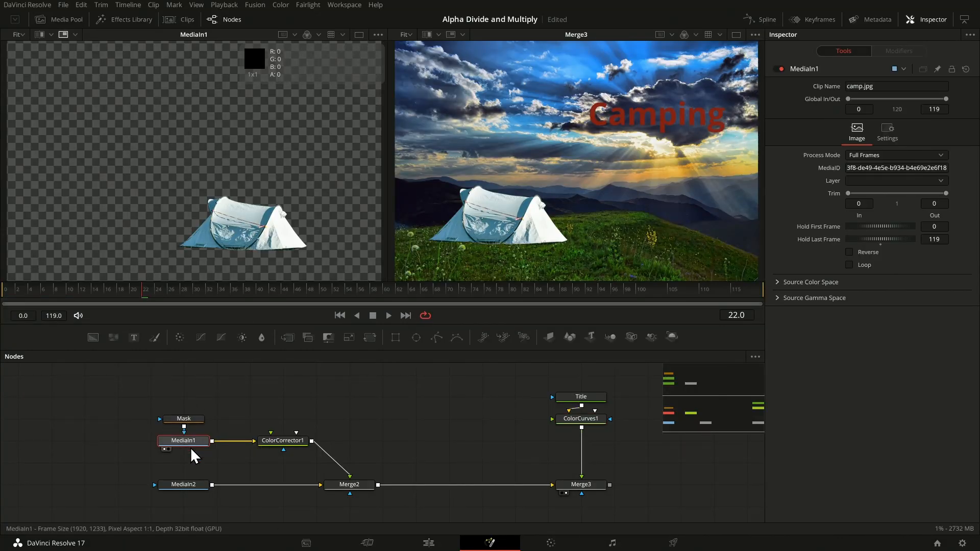
pyautogui.moveTo(186, 417)
pyautogui.mouseDown()
pyautogui.moveTo(186, 430)
pyautogui.moveTo(198, 432)
pyautogui.mouseUp()
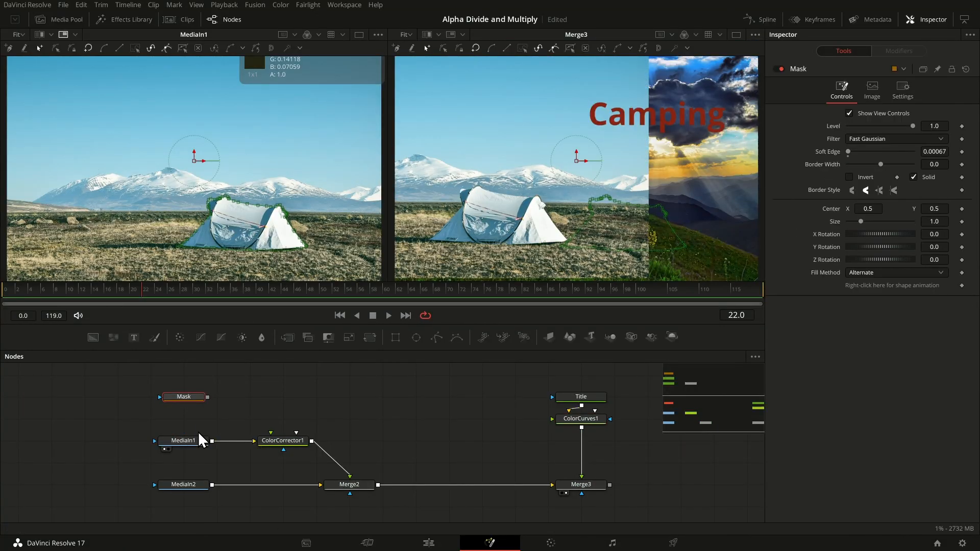
pyautogui.press('2')
pyautogui.click(199, 442)
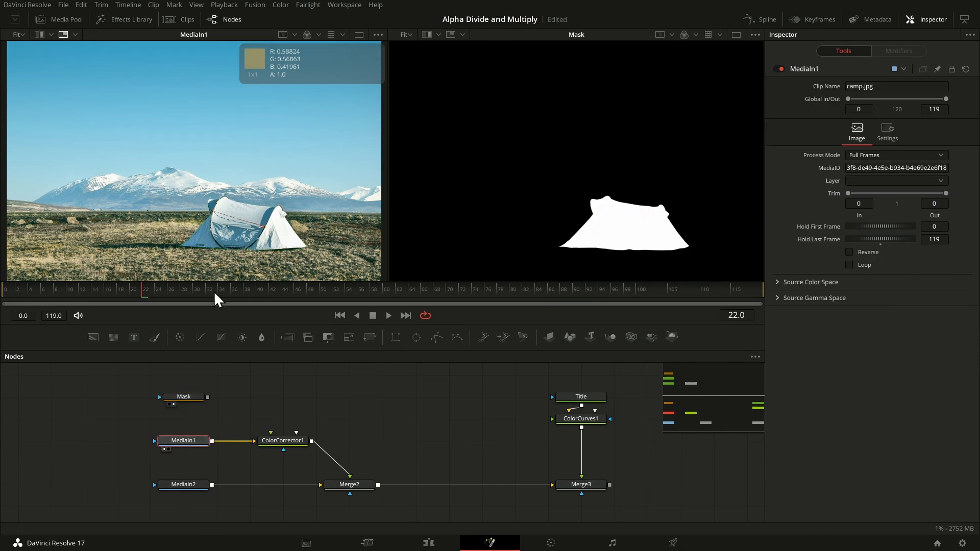
pyautogui.scroll(3, 281, 201)
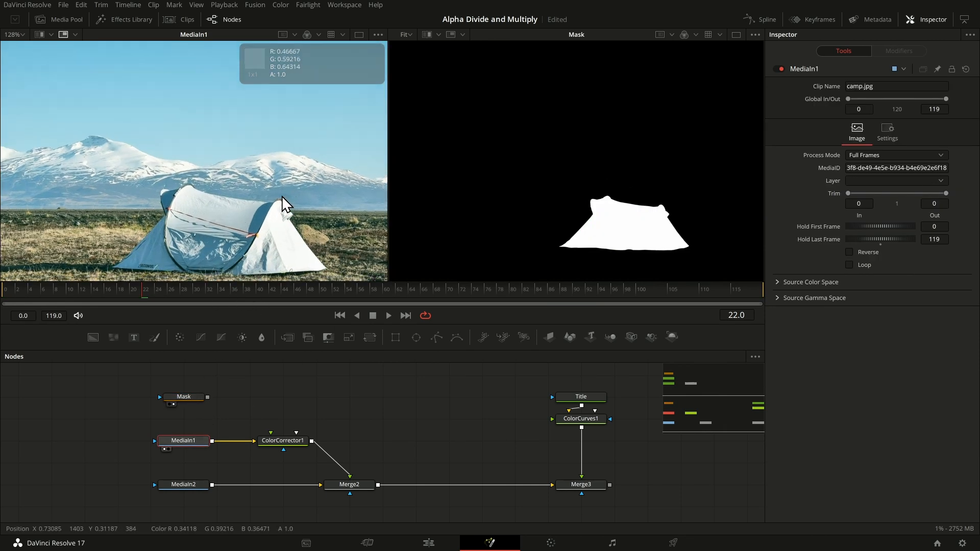
pyautogui.moveTo(209, 396); pyautogui.dragTo(200, 431)
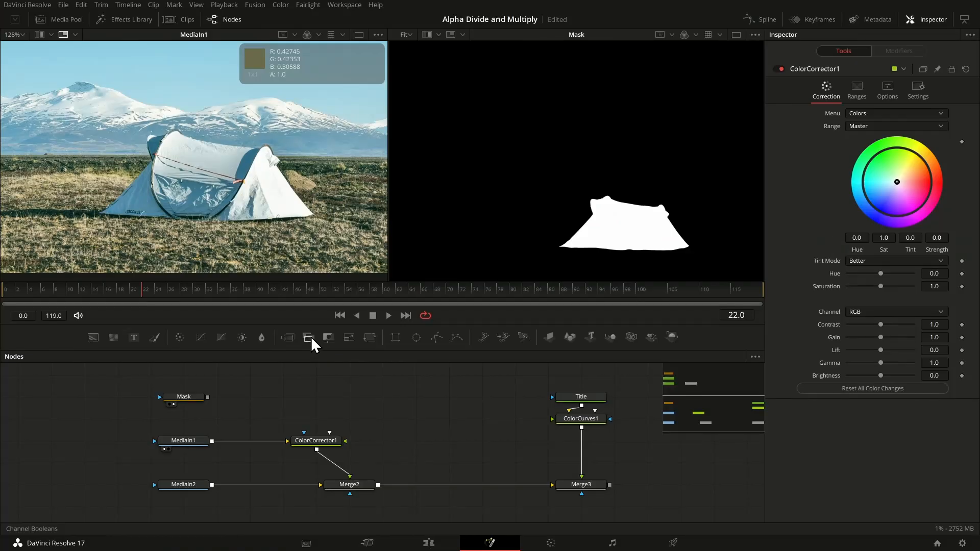
# Step: Add a Channel Booleans node with MediaIn1 as its background and the Mask as its foreground
pyautogui.click(308, 336)
pyautogui.moveTo(212, 448); pyautogui.dragTo(314, 405)
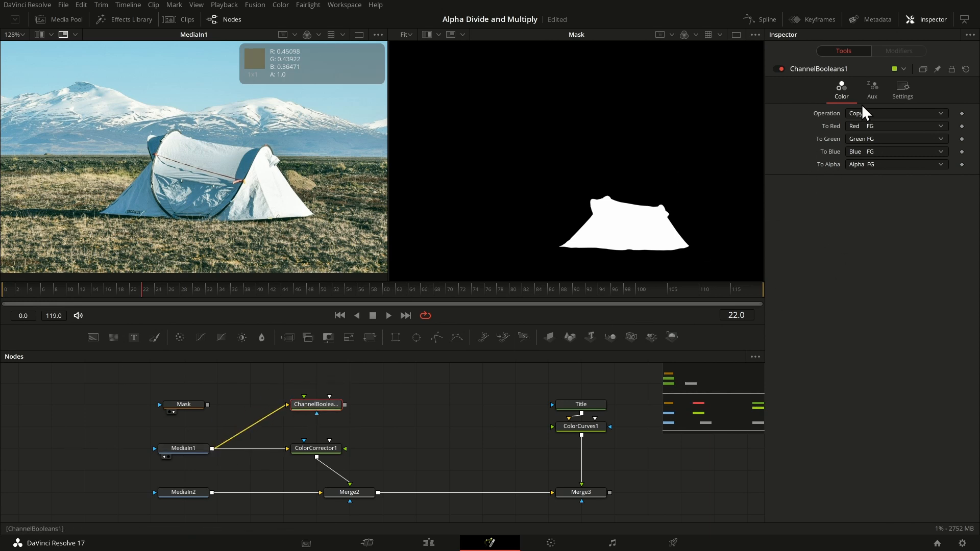
pyautogui.moveTo(207, 405); pyautogui.dragTo(304, 400)
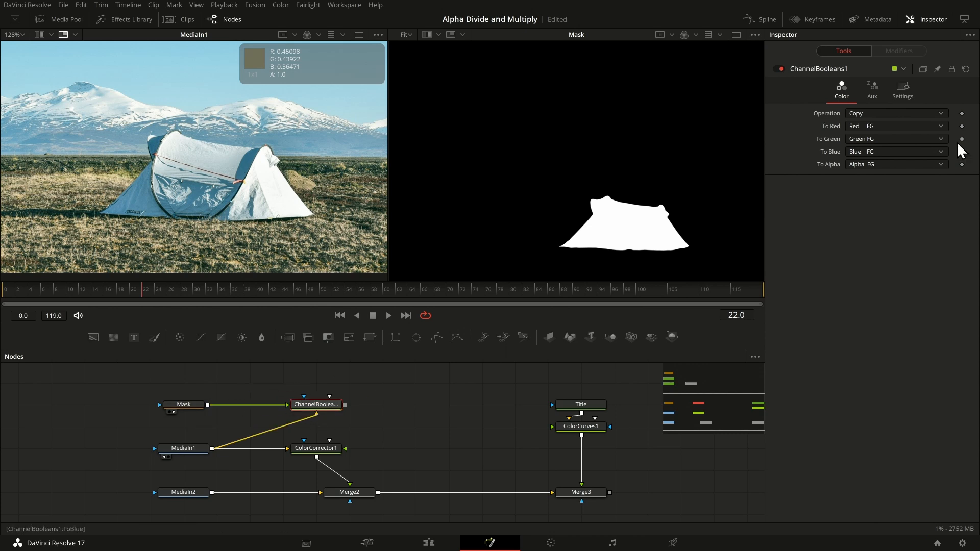
# Step: Set To Red, To Green and To Blue to Do Nothing in the Channel Booleans node and show its output in the second viewer
pyautogui.click(873, 125)
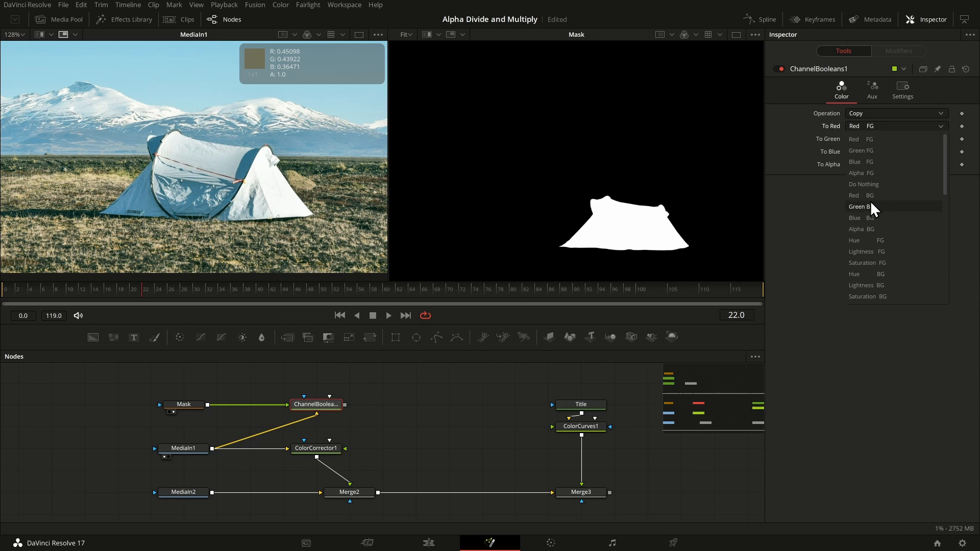
pyautogui.click(874, 186)
pyautogui.click(872, 136)
pyautogui.click(871, 188)
pyautogui.click(866, 152)
pyautogui.click(873, 209)
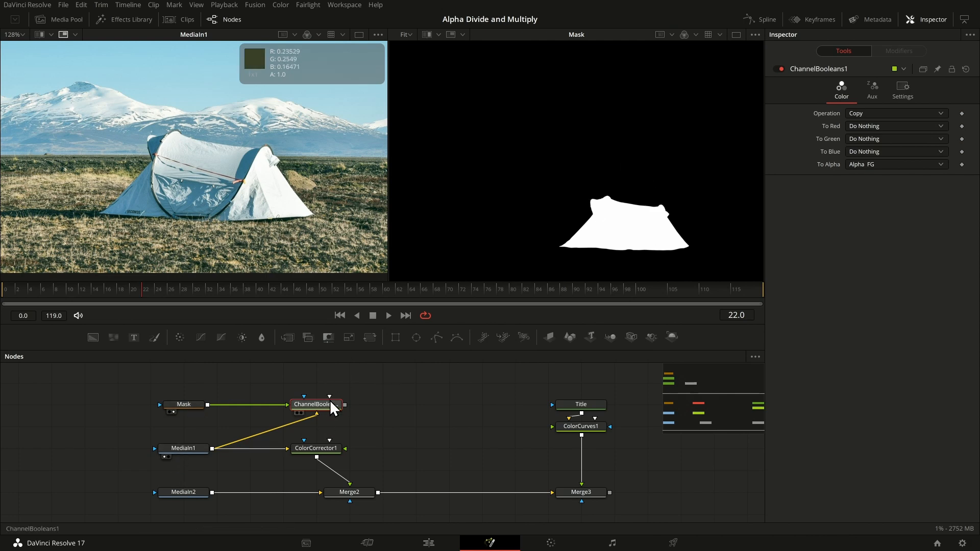
pyautogui.press('2')
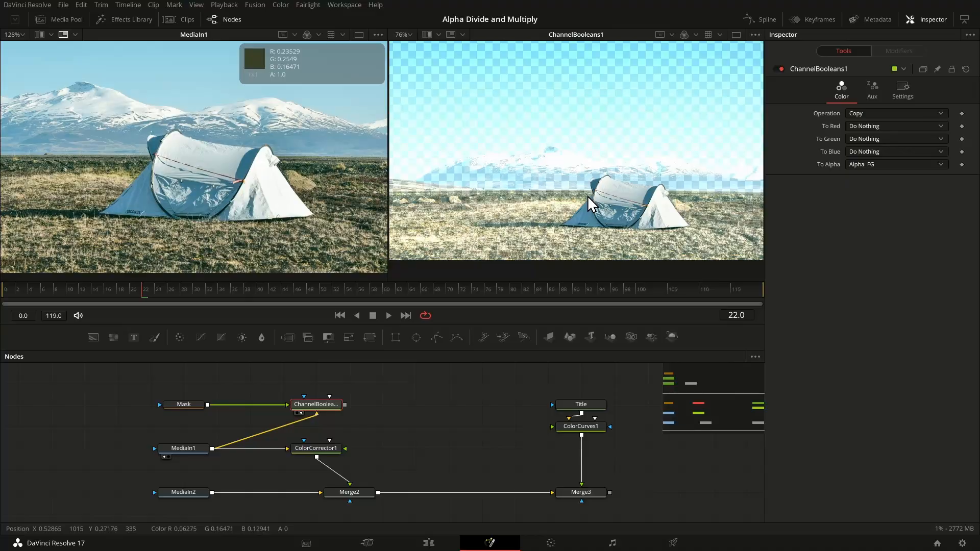
pyautogui.moveTo(477, 51)
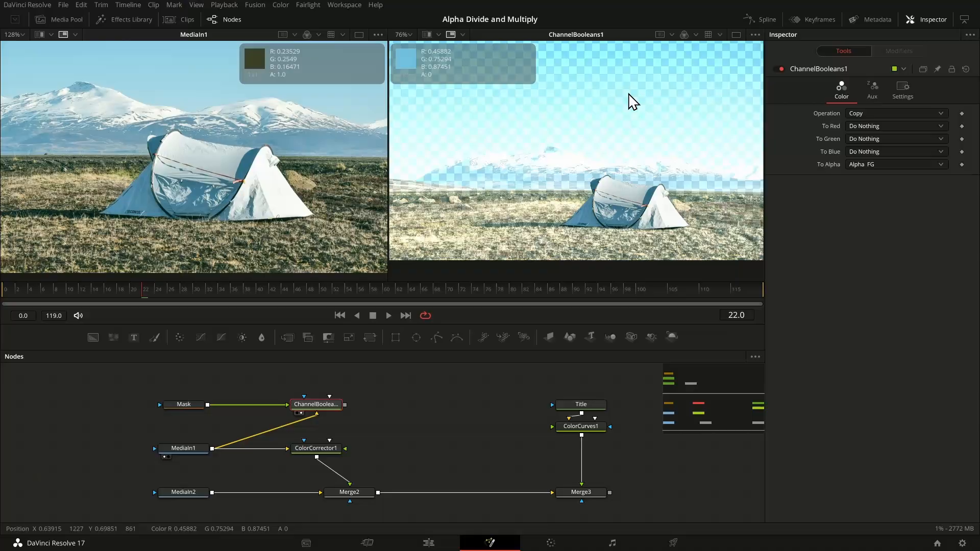
# Step: Replace ColorCorrector1 with the Channel Booleans node as Merge2's foreground input and show Merge2 in the second viewer
pyautogui.click(320, 453)
pyautogui.press('Delete')
pyautogui.moveTo(324, 475); pyautogui.dragTo(339, 448)
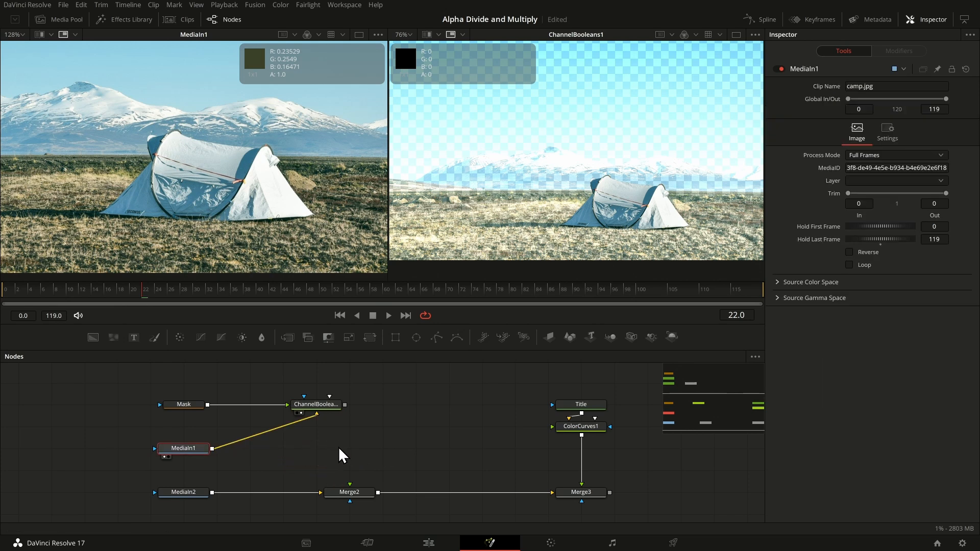
pyautogui.moveTo(346, 405); pyautogui.dragTo(350, 487)
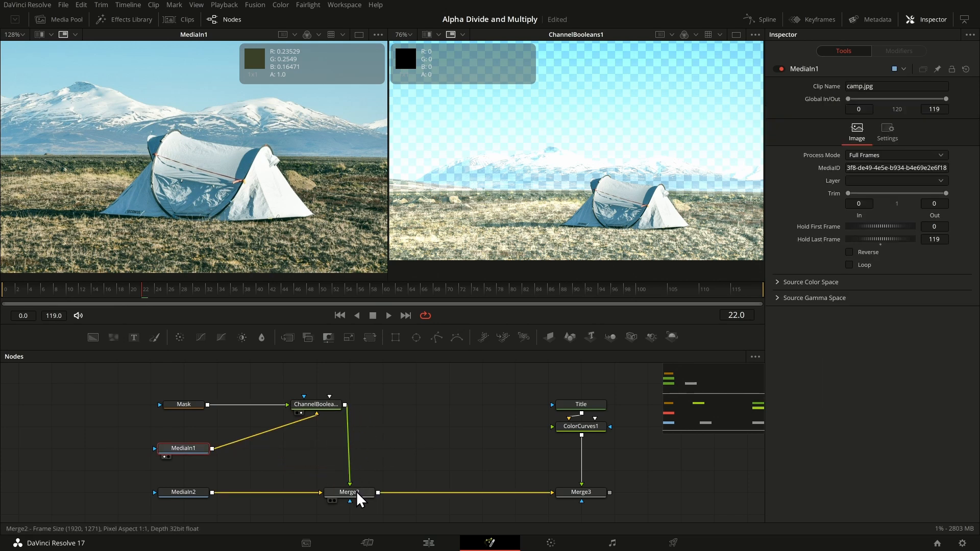
pyautogui.click(360, 493)
pyautogui.press('2')
pyautogui.scroll(-3, 668, 163)
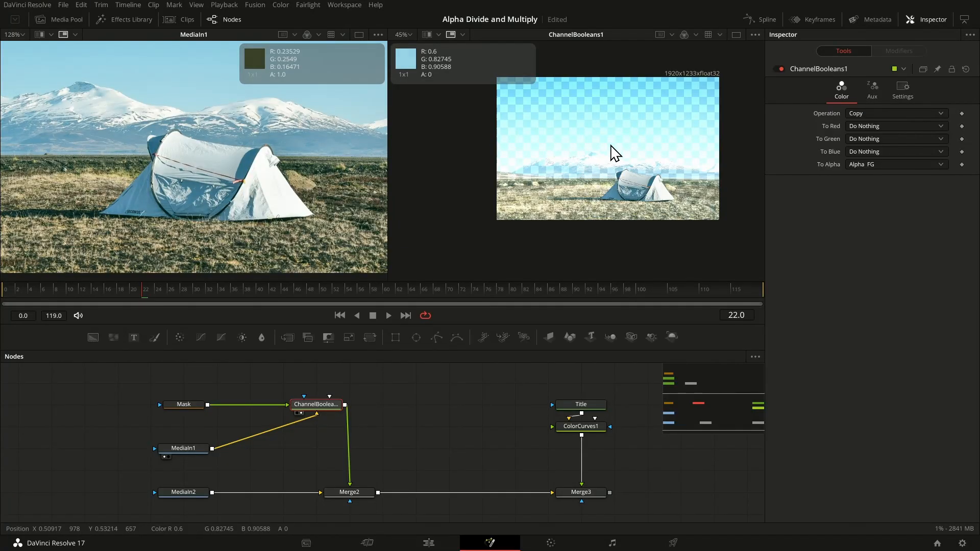
pyautogui.scroll(2, 615, 153)
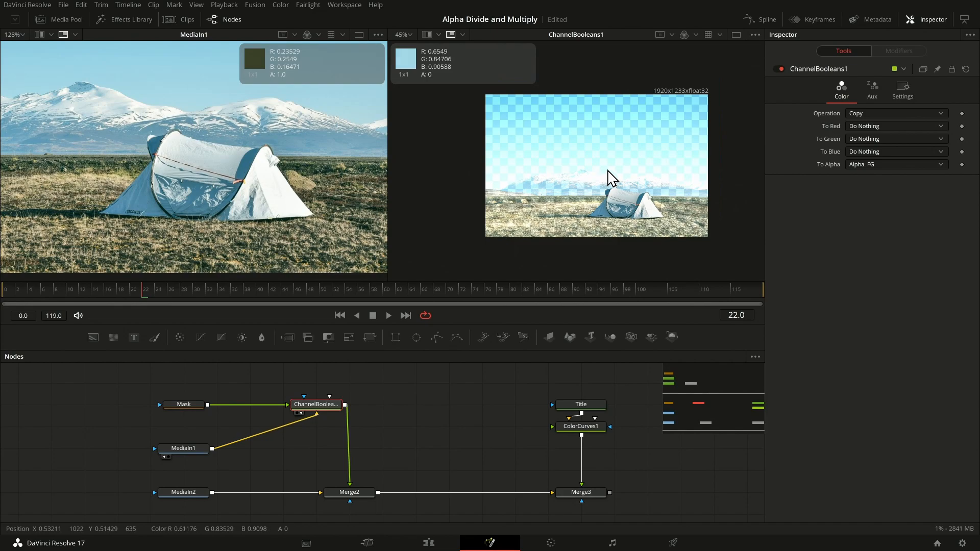